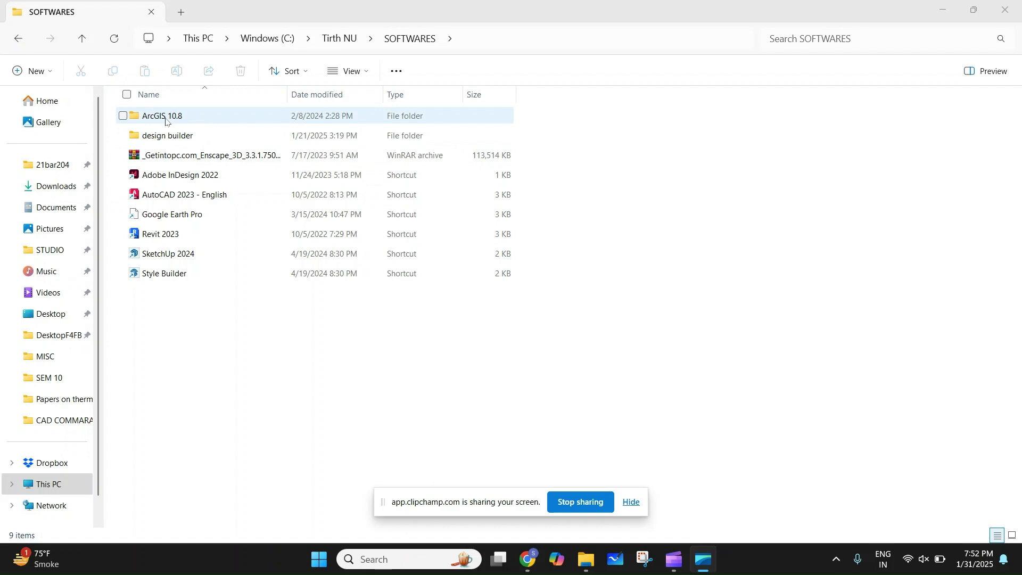
Open ArcGIS 10.8 > Desktop, peek inside SetupFiles, then go back to Desktop
double_click(166, 118)
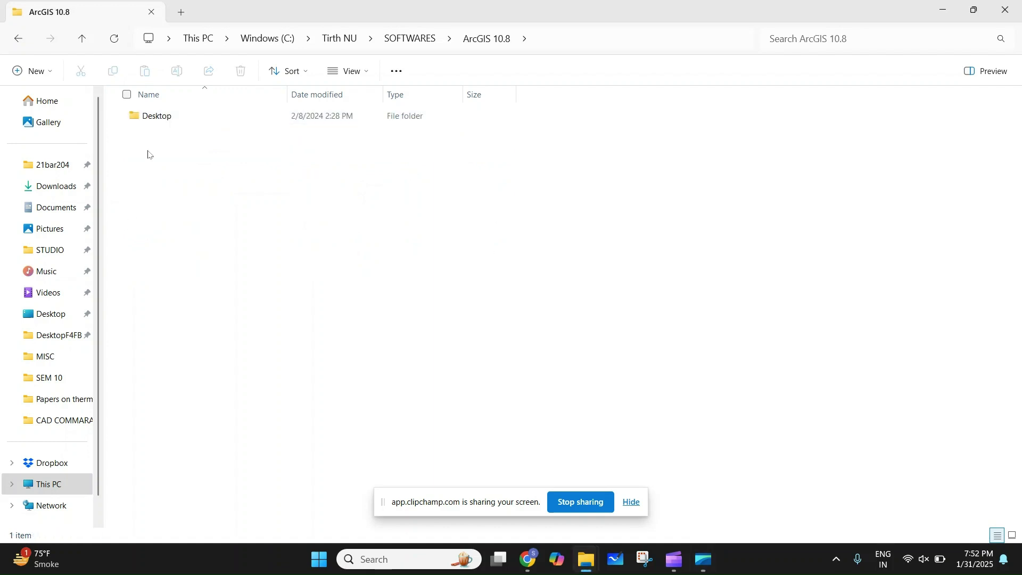
double_click(181, 116)
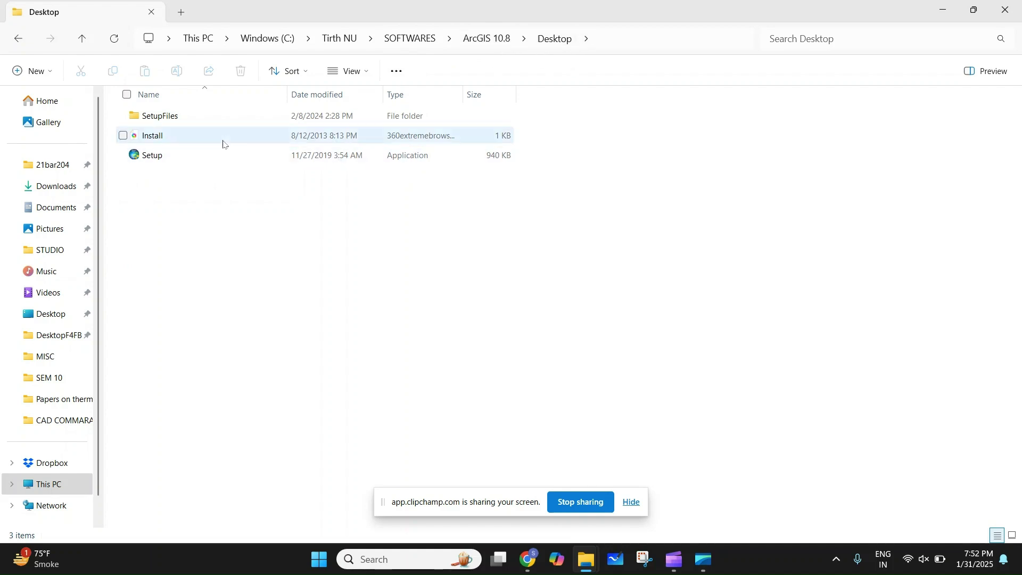
mouse_move(240, 136)
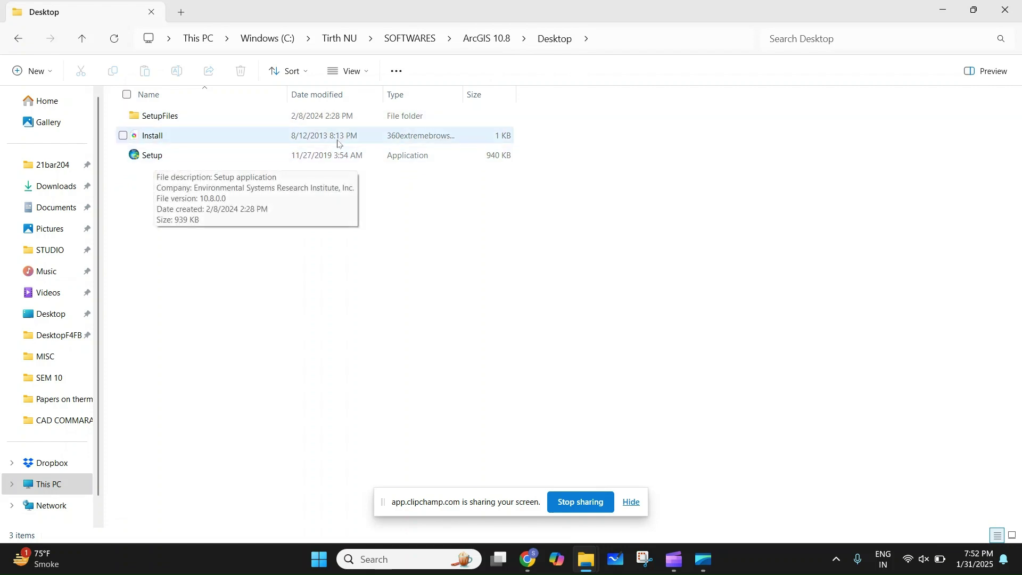
double_click(364, 120)
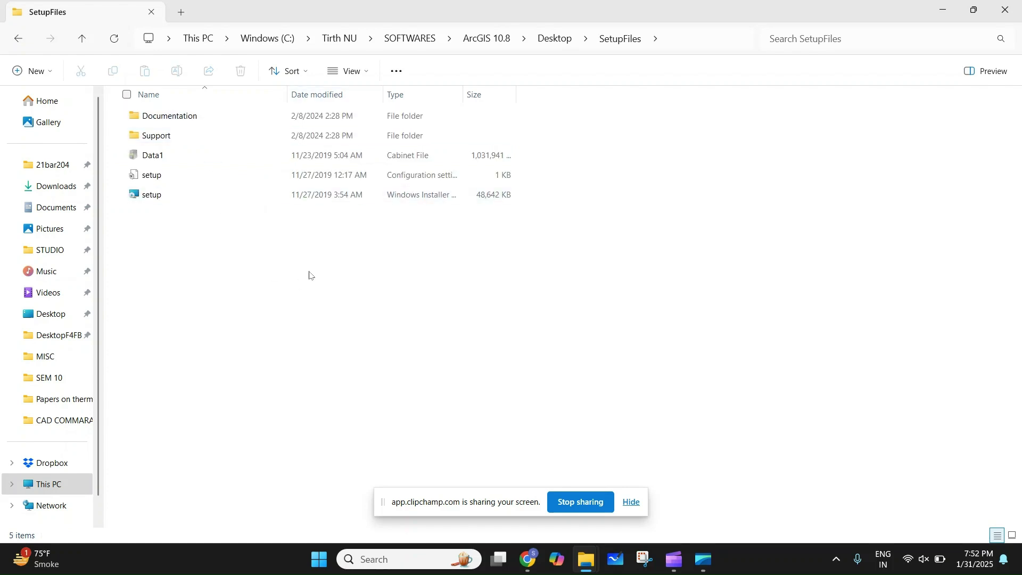
left_click(18, 40)
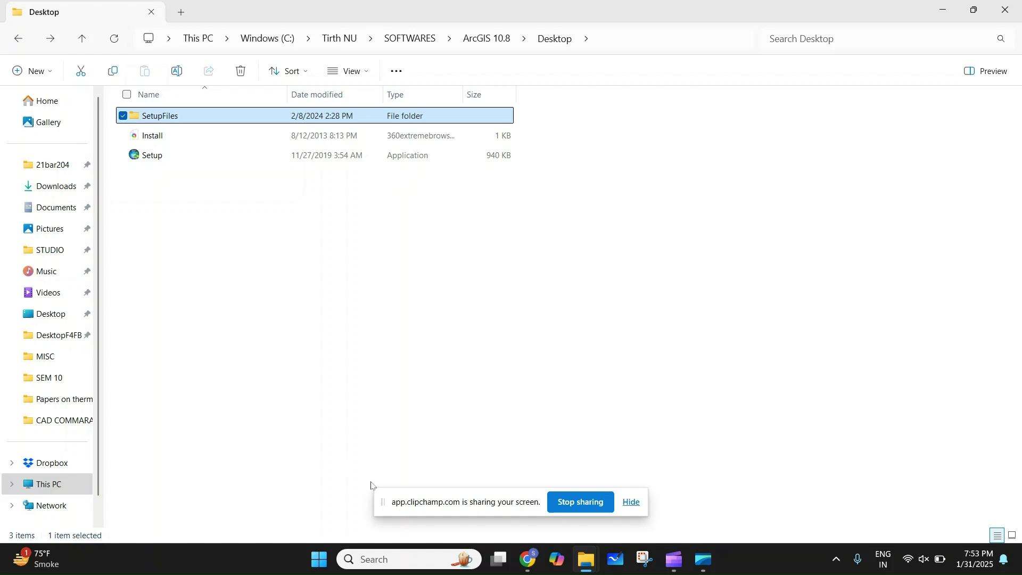
Search Windows for 'uni' and open 'Add or remove programs'
left_click(400, 559)
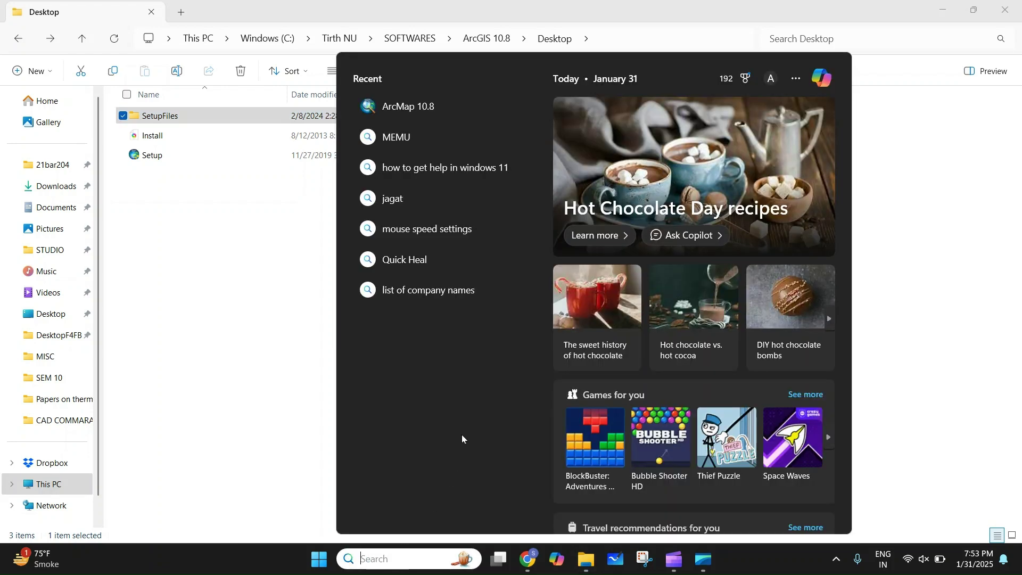
type("add")
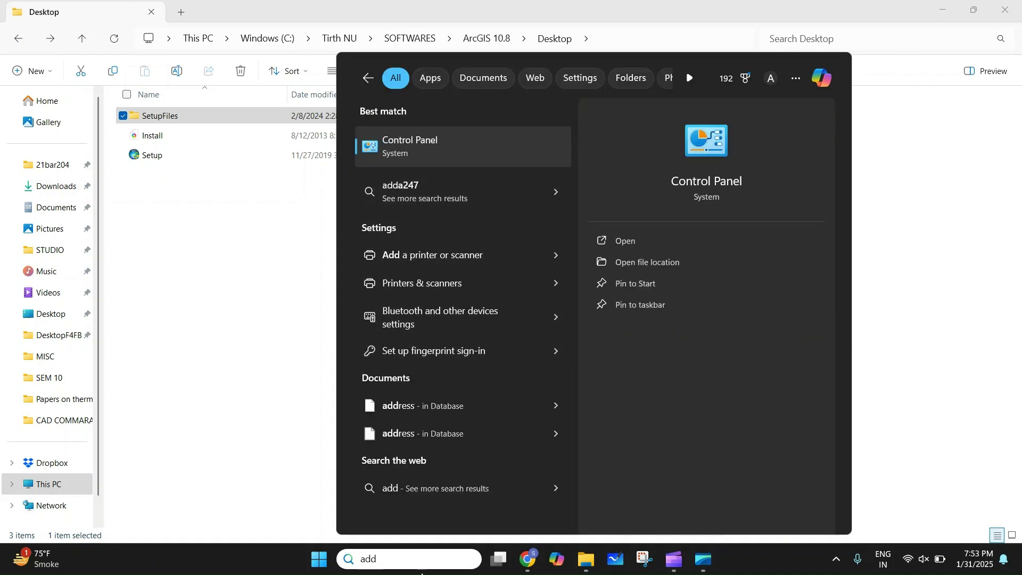
type(" re")
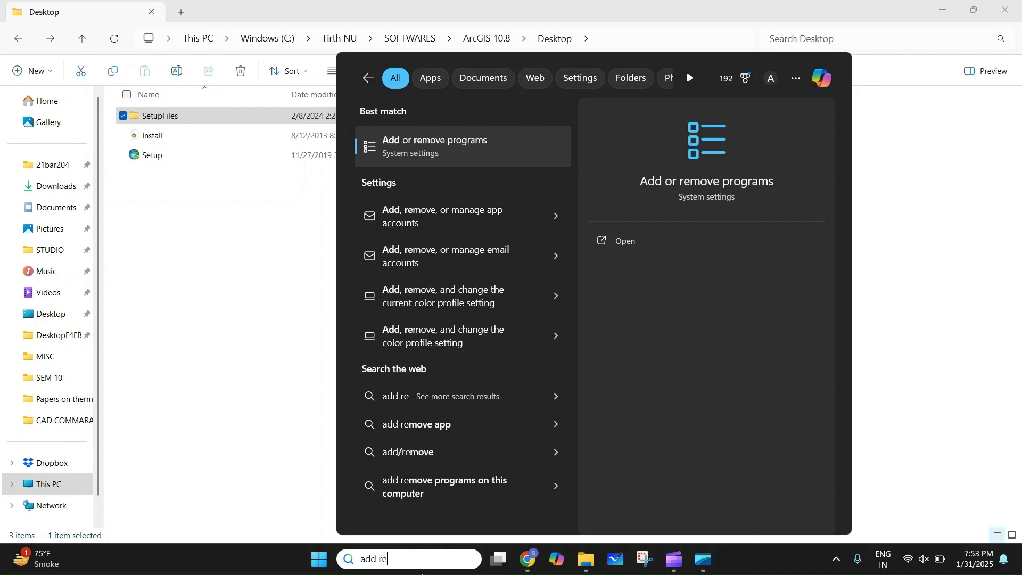
key("ctrl+a")
type("remove")
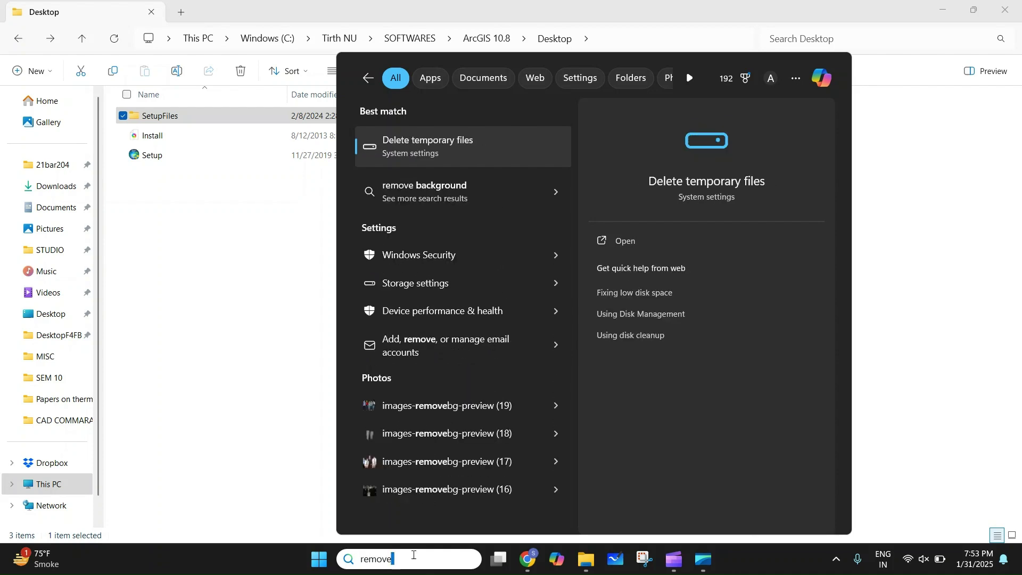
key("ctrl+a")
key("BackSpace")
type("uni")
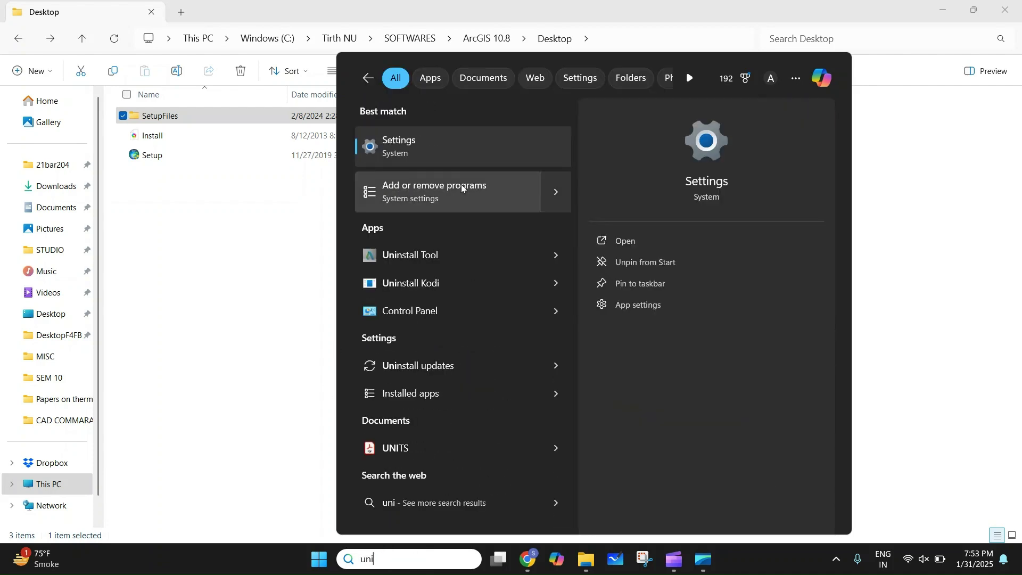
left_click(461, 186)
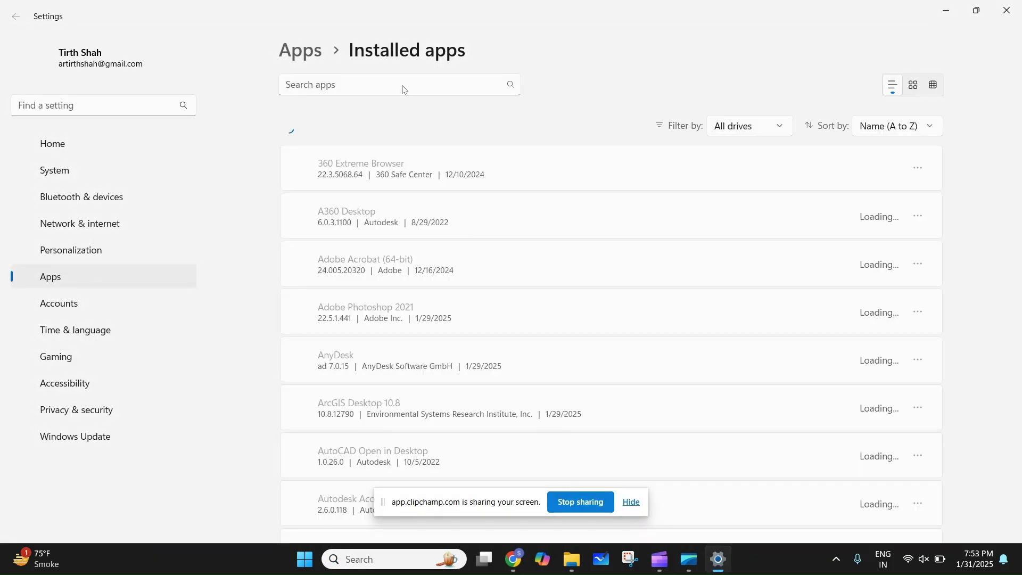
Filter installed apps by 'arc', start uninstalling ArcGIS Desktop 10.8, then cancel it
left_click(408, 84)
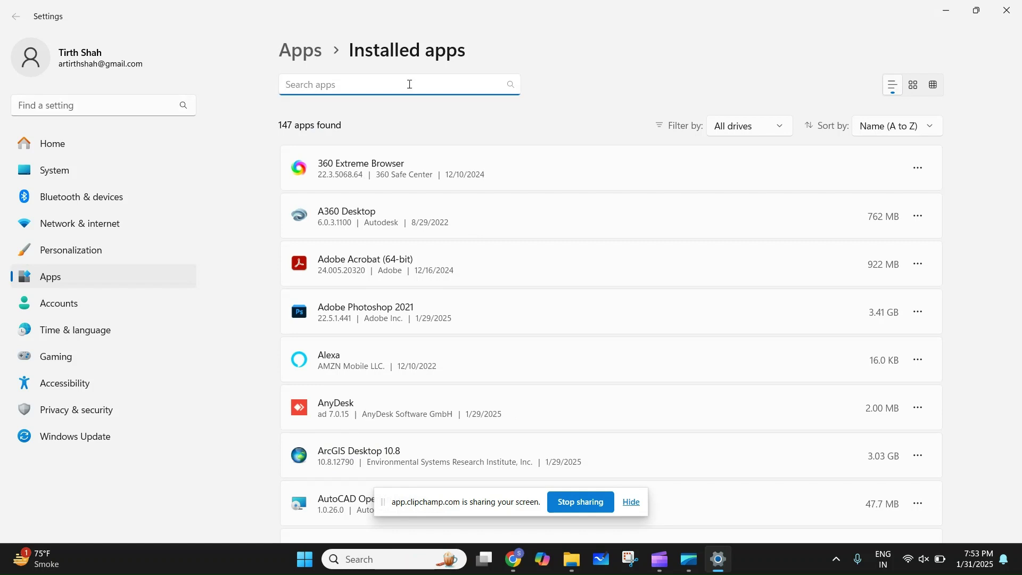
type("arc")
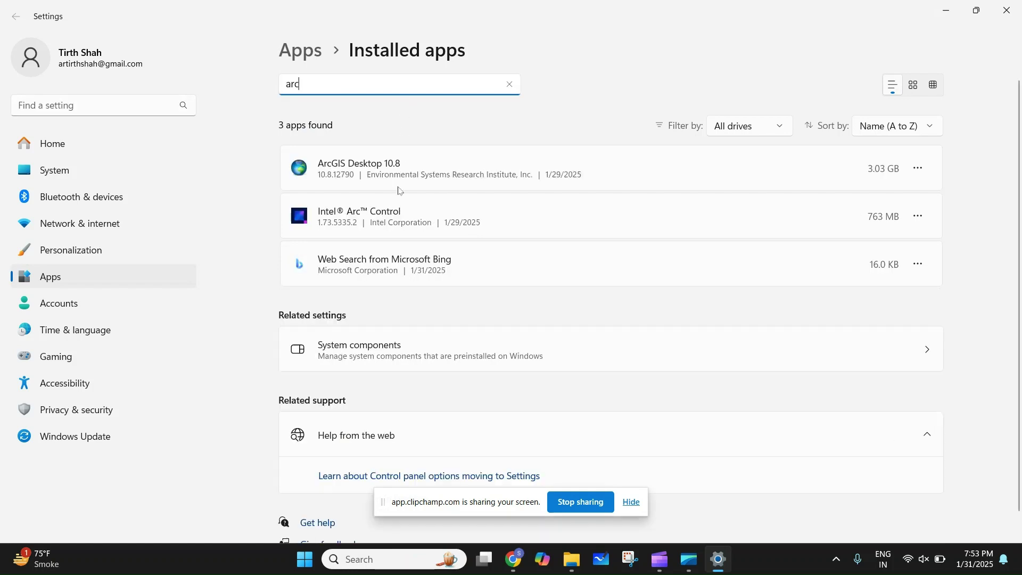
left_click(917, 169)
left_click(791, 218)
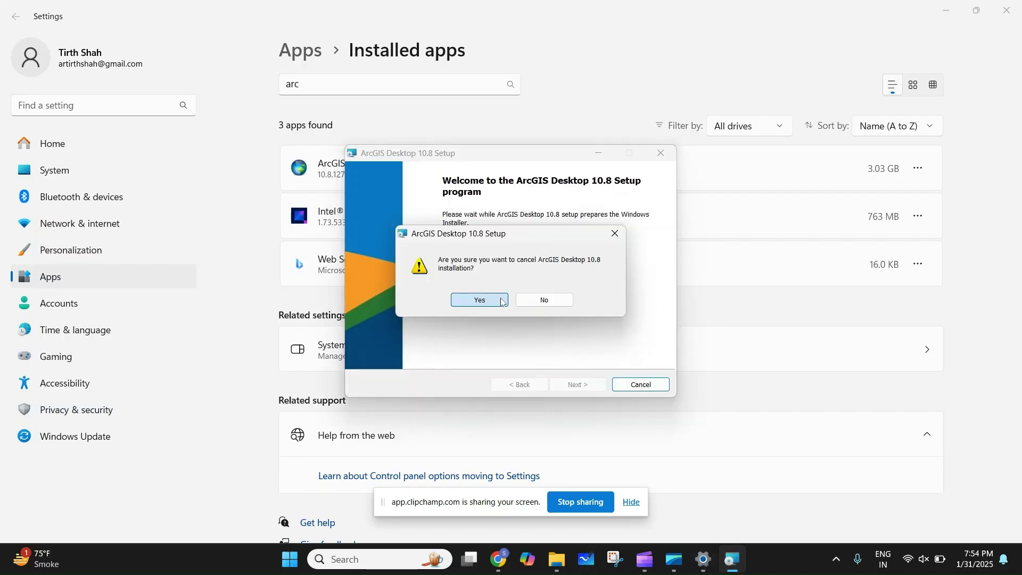
left_click(501, 302)
left_click(572, 387)
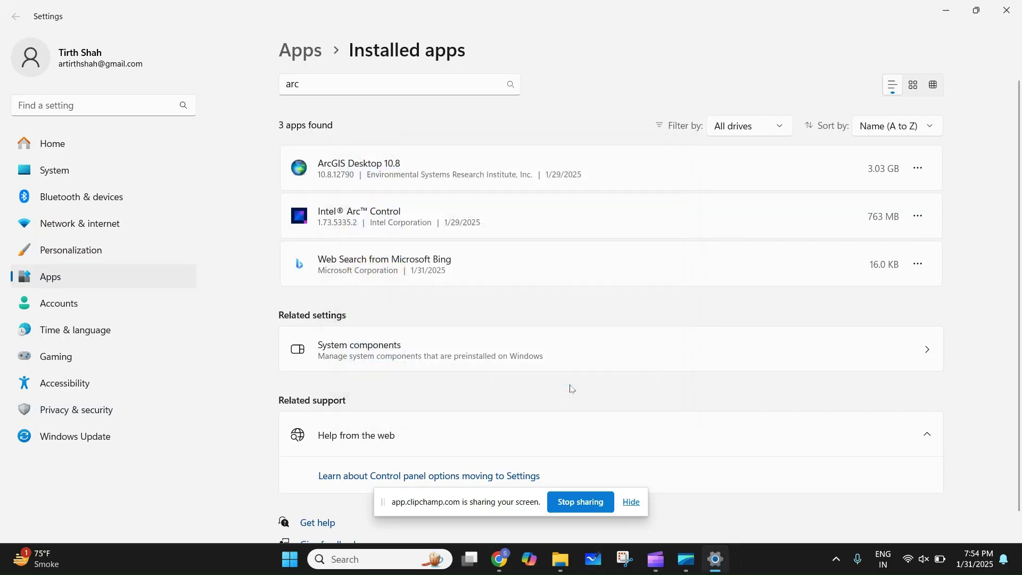
From File Explorer, run Setup with Modify, keeping the default features, then Finish
left_click(590, 568)
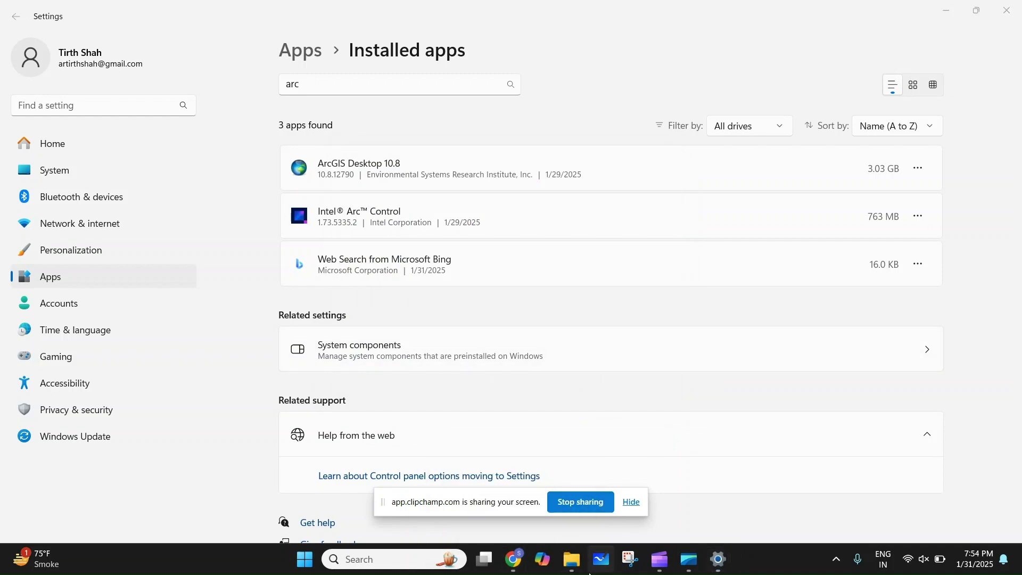
mouse_move(559, 558)
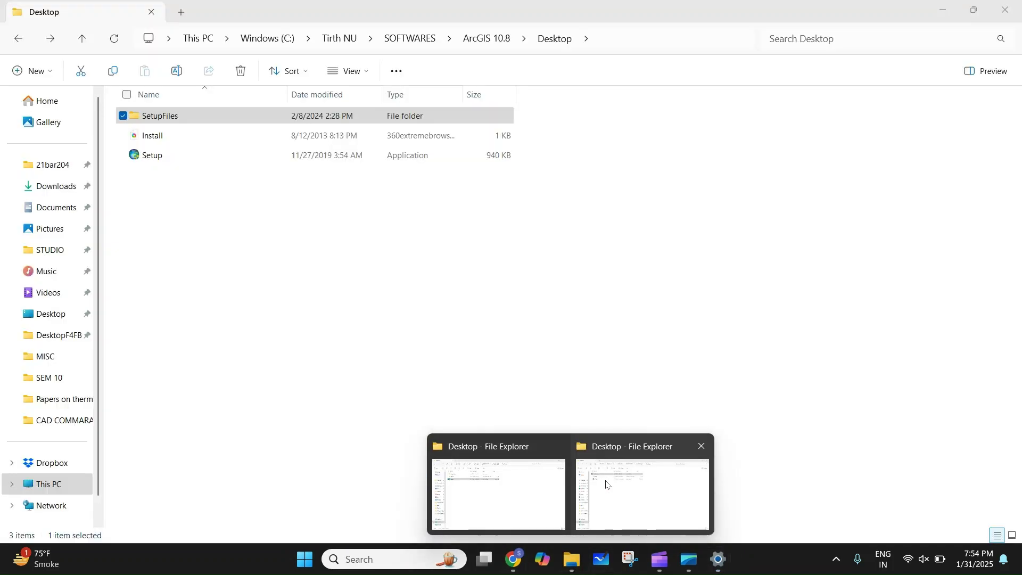
left_click(538, 477)
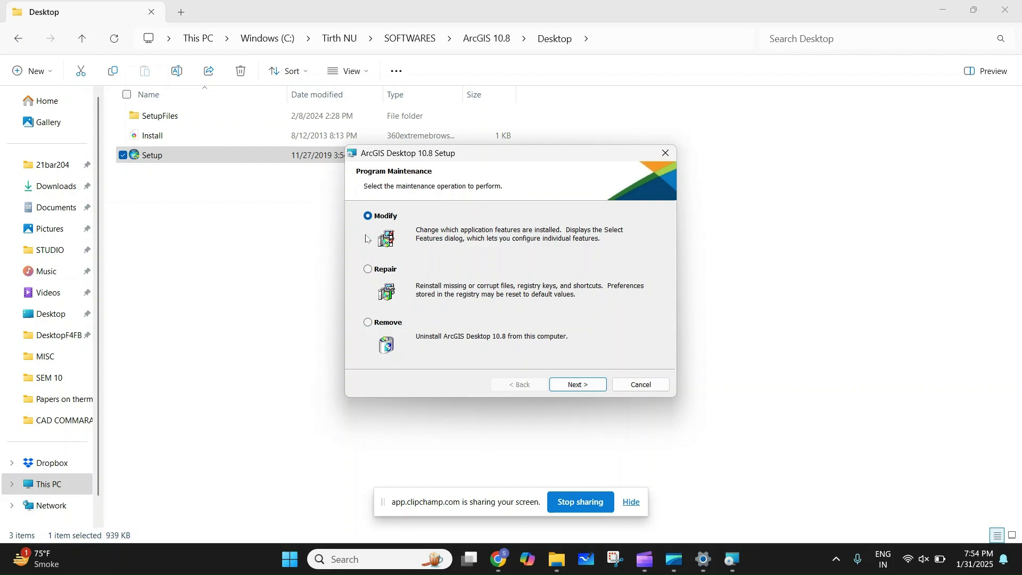
left_click(571, 387)
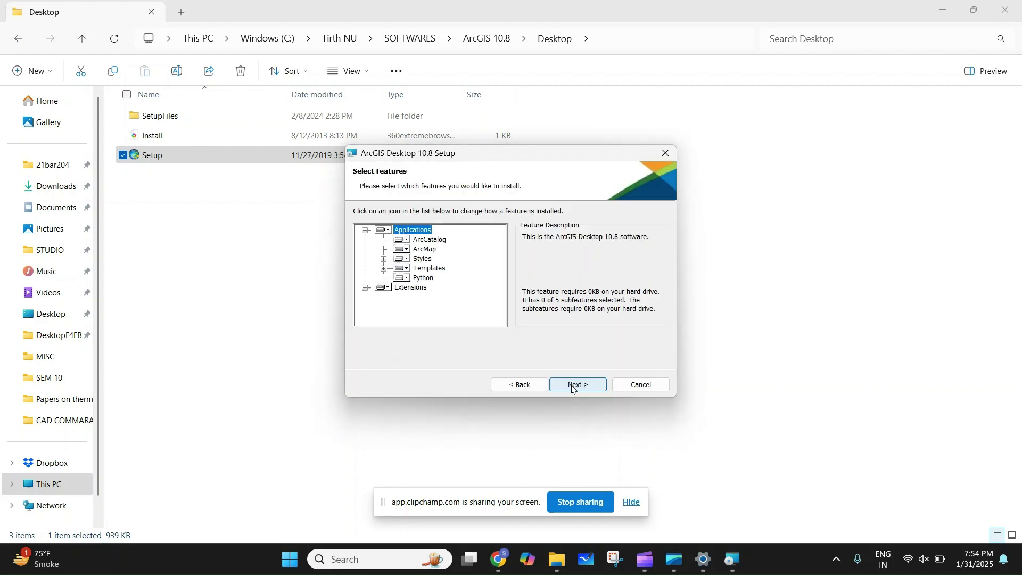
left_click(572, 386)
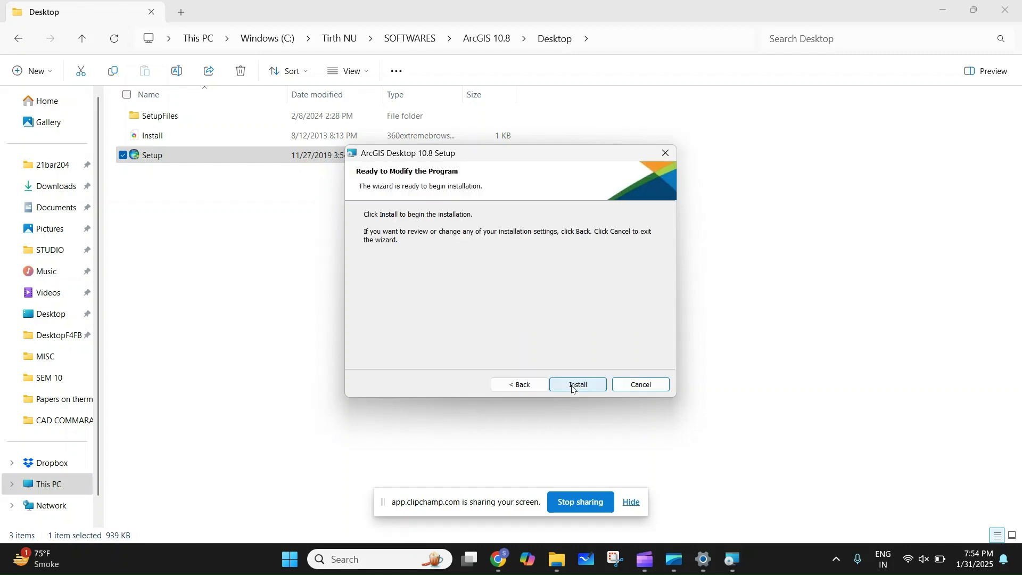
left_click(571, 387)
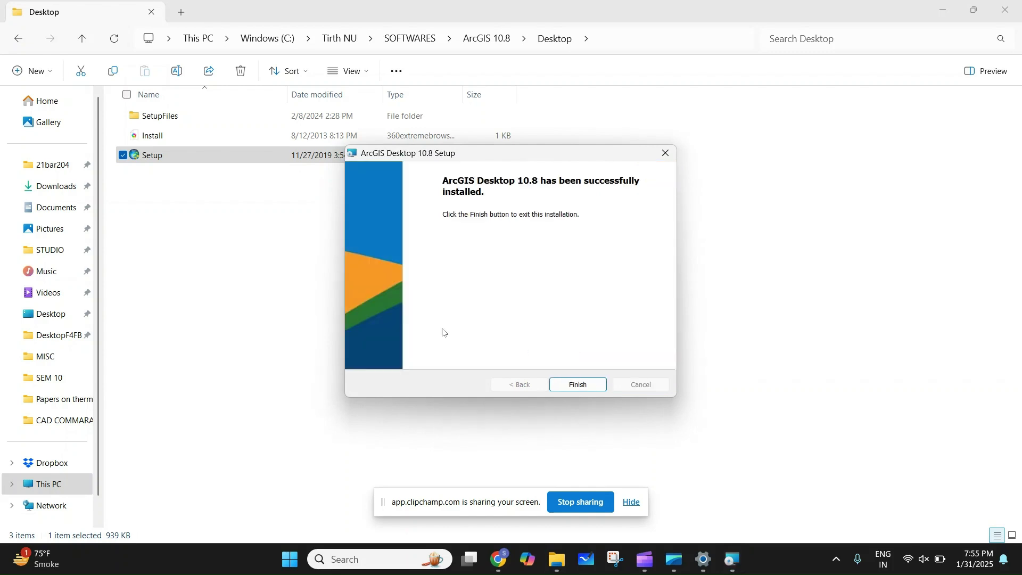
left_click(580, 385)
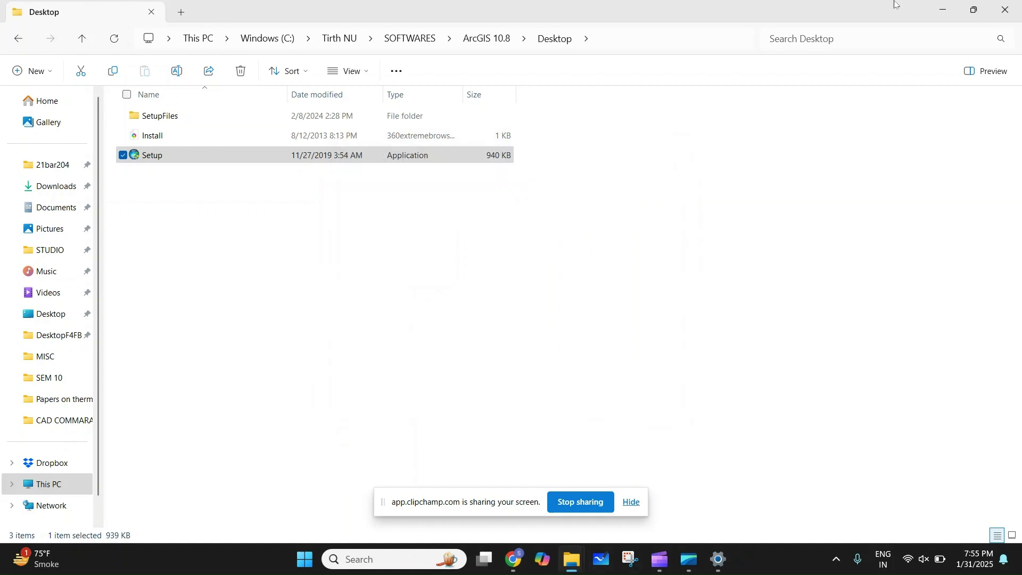
Minimize the open File Explorer and Settings windows
left_click(943, 7)
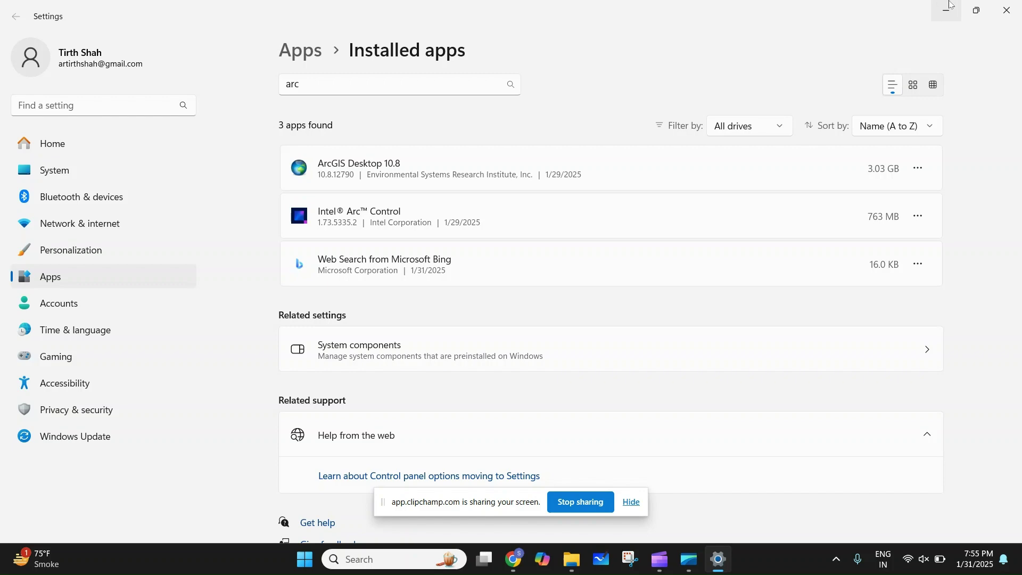
left_click(947, 8)
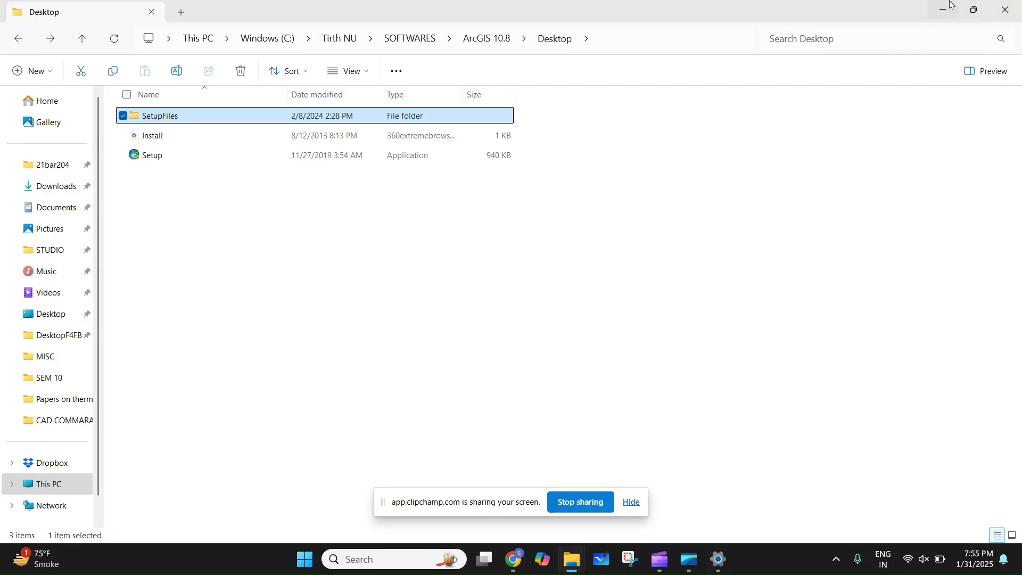
left_click(945, 9)
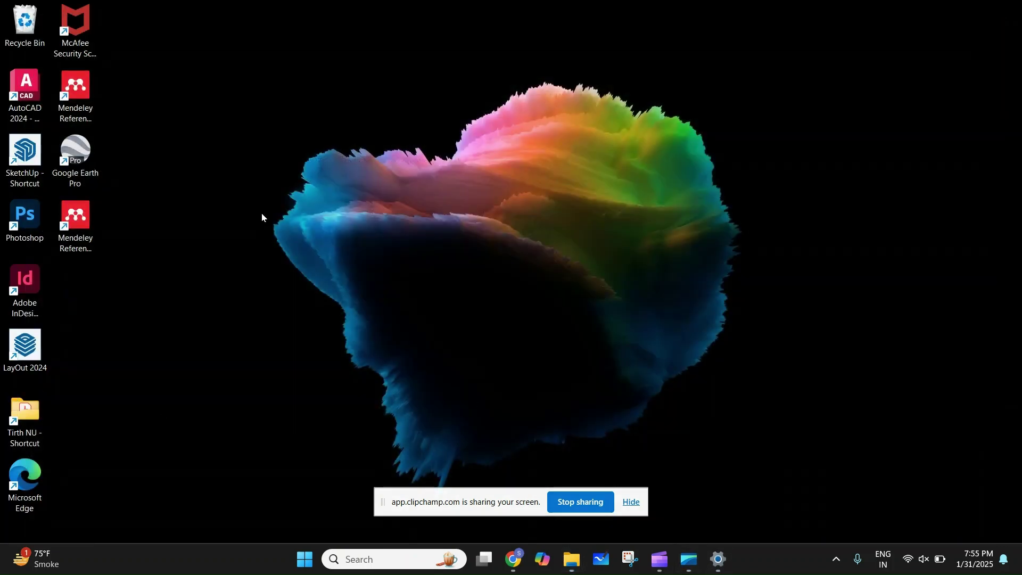
left_click(512, 557)
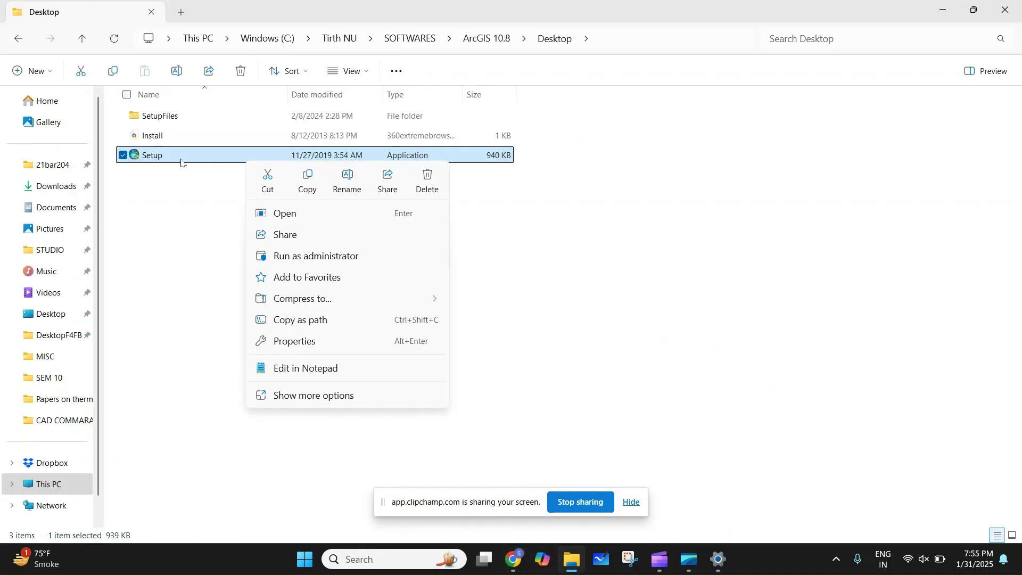
Send Setup to the desktop as a shortcut and launch 'Setup - Shortcut'
left_click(313, 395)
left_click(307, 423)
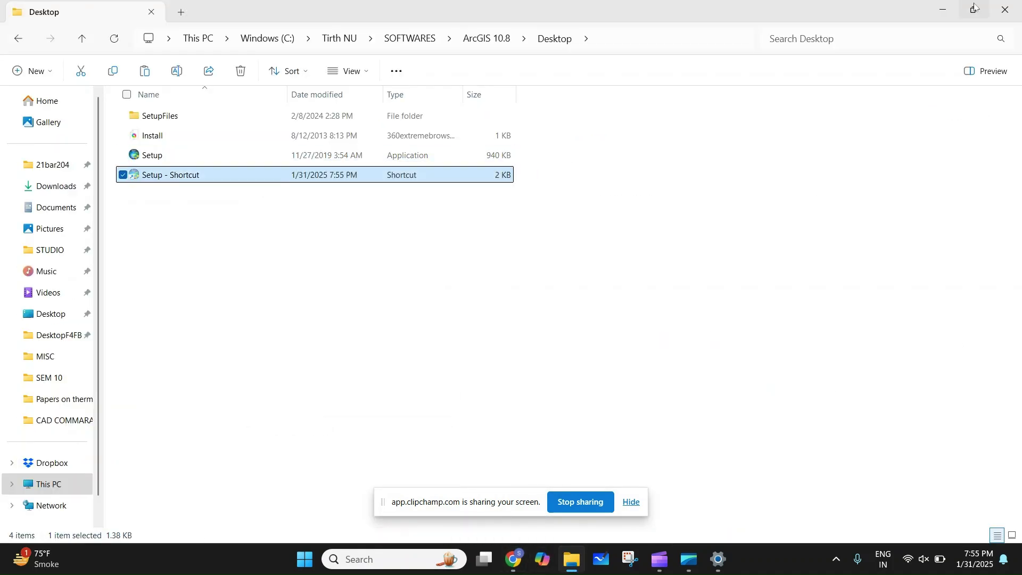
left_click(940, 10)
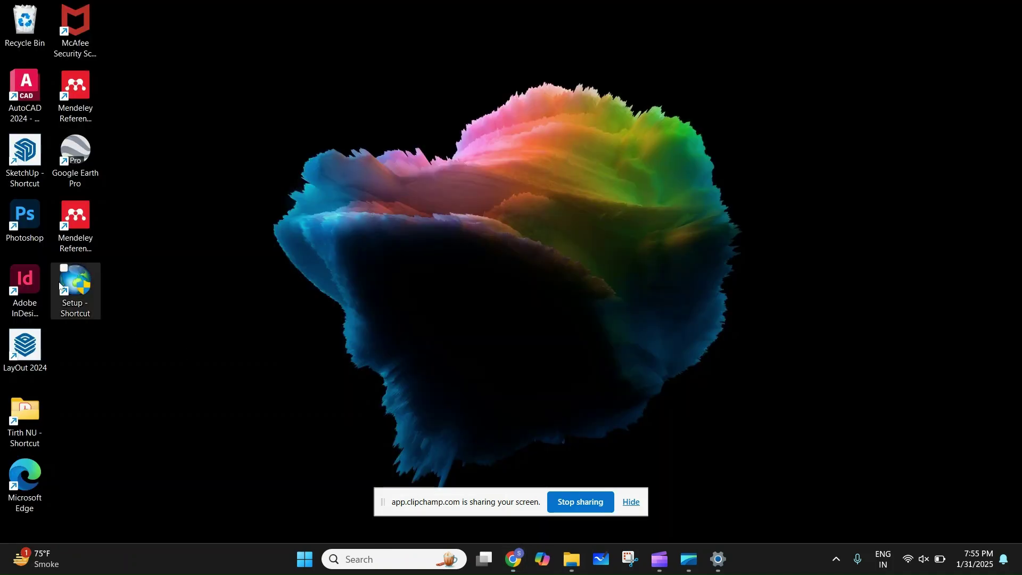
double_click(62, 281)
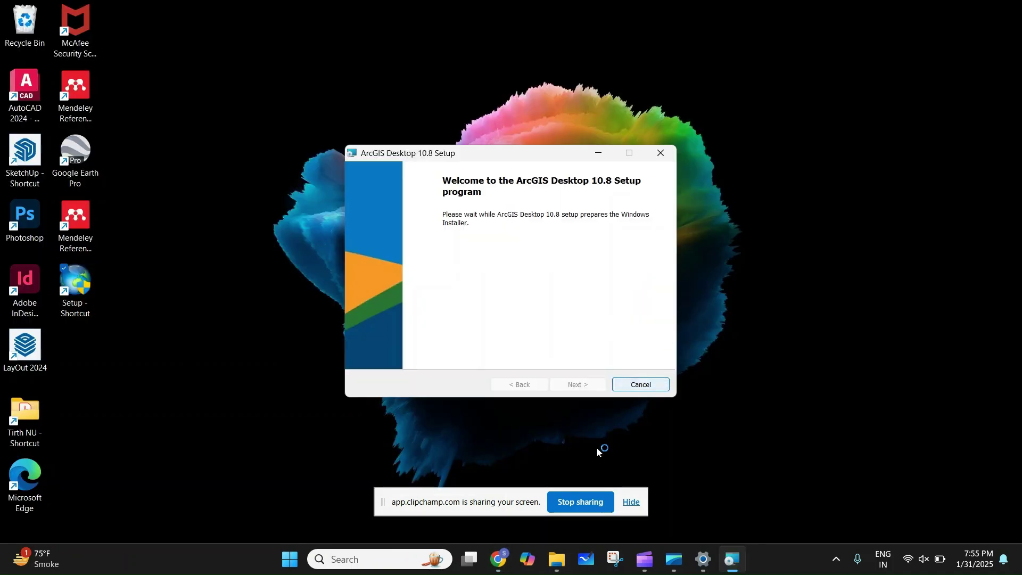